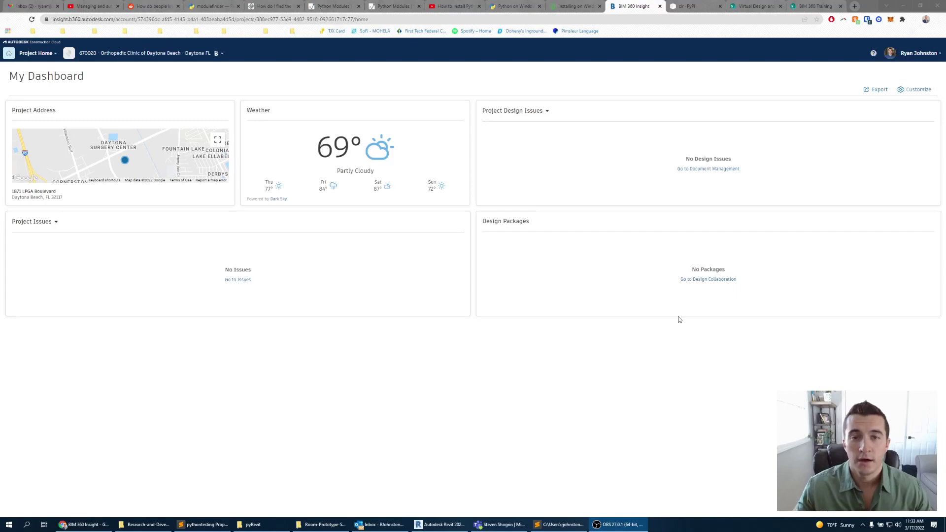
# Browse the project menus, then go to Project Admin's member list for the clinic project
pyautogui.click(350, 328)
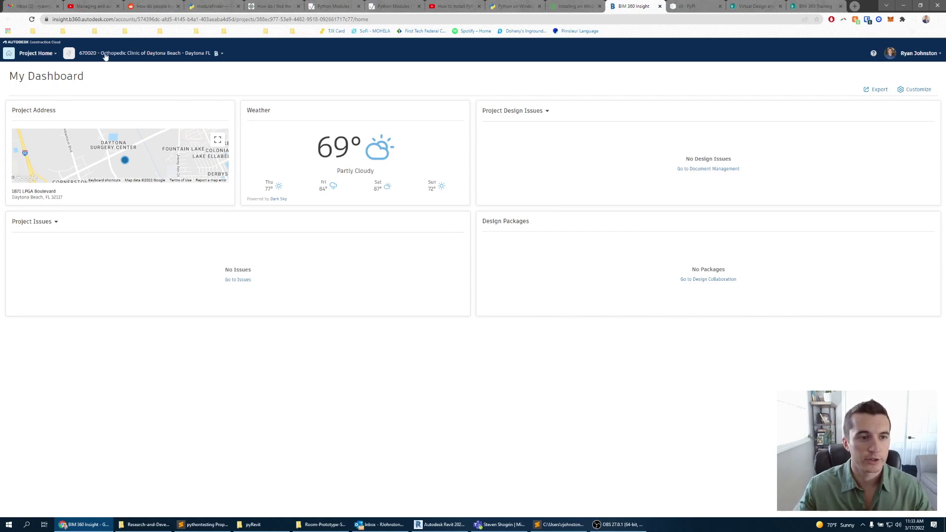
pyautogui.click(46, 54)
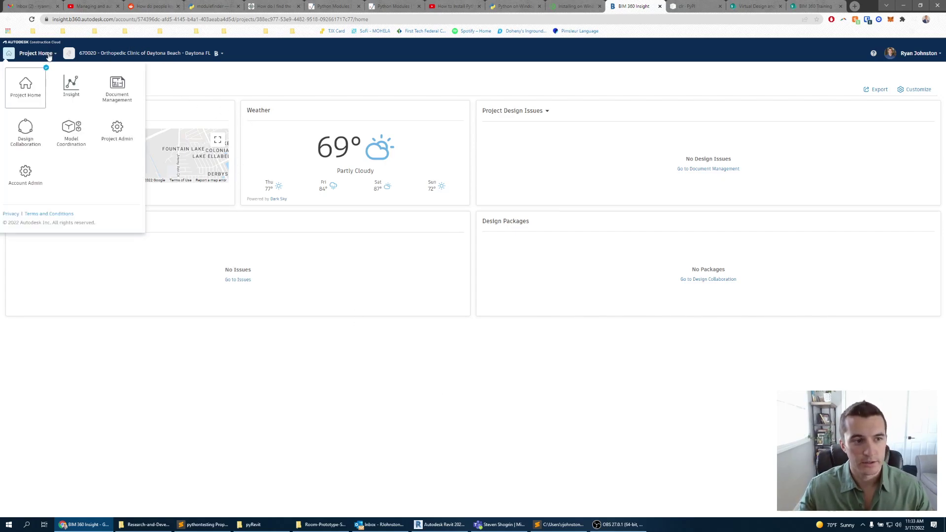
pyautogui.click(144, 53)
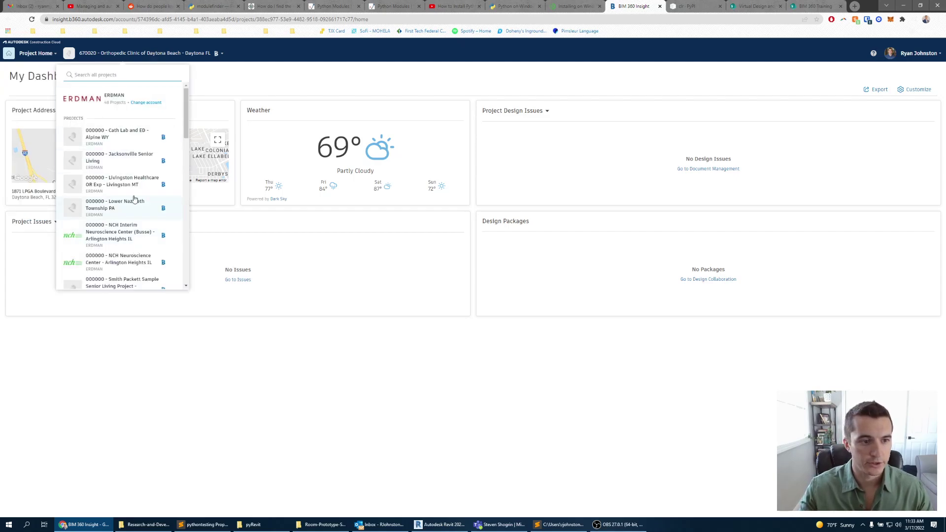
pyautogui.click(40, 54)
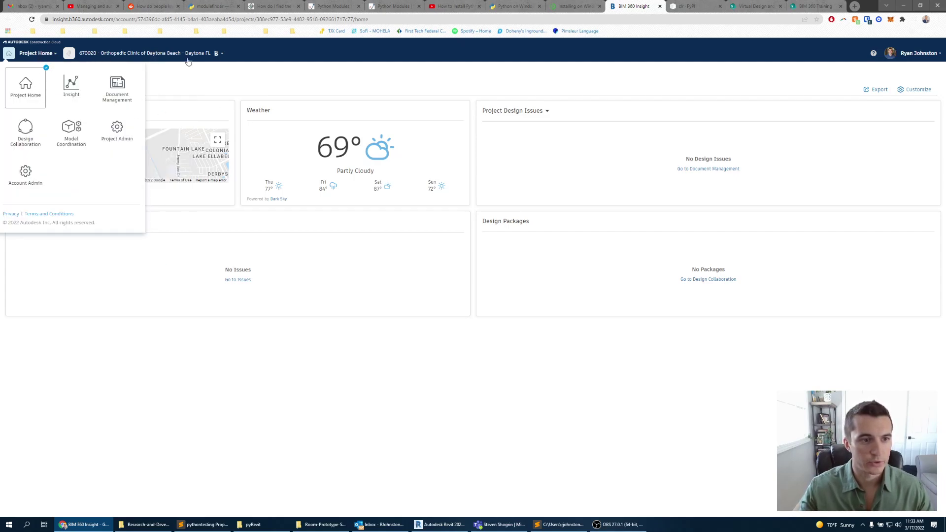
pyautogui.click(214, 81)
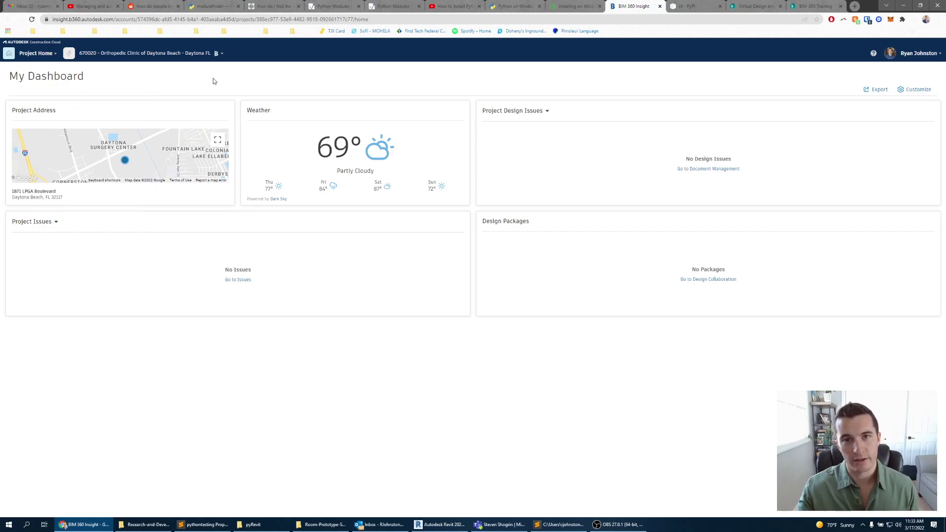
pyautogui.click(39, 55)
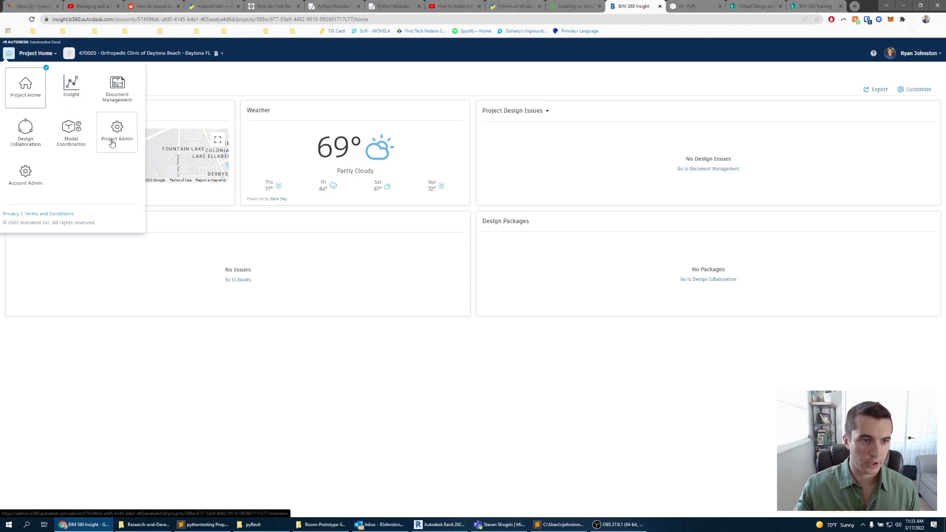
pyautogui.click(109, 147)
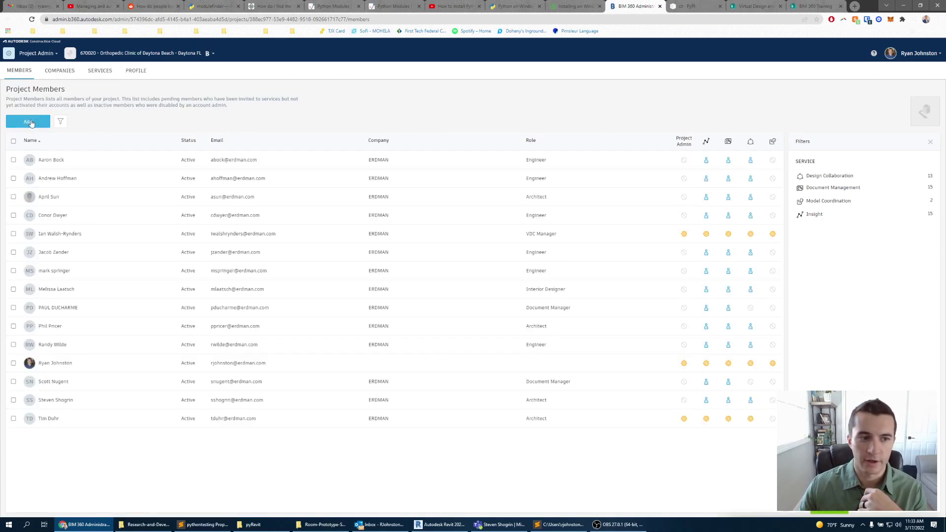
# Open the Add Project Members form and pick a colleague from the name search suggestions
pyautogui.click(32, 123)
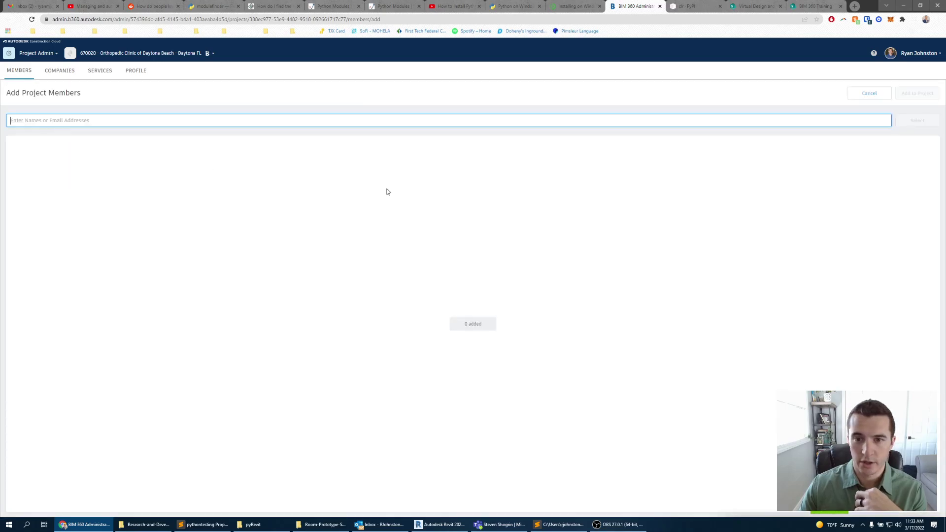
pyautogui.click(268, 123)
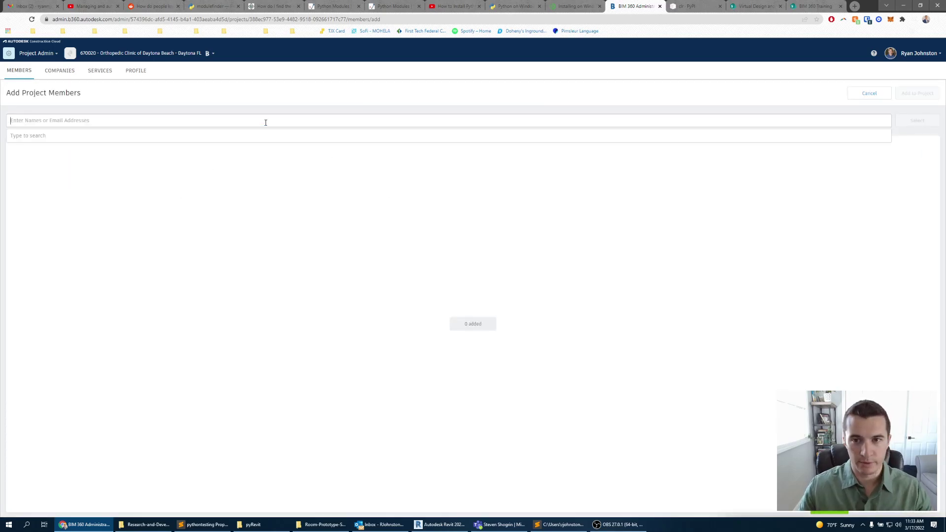
pyautogui.write('tim')
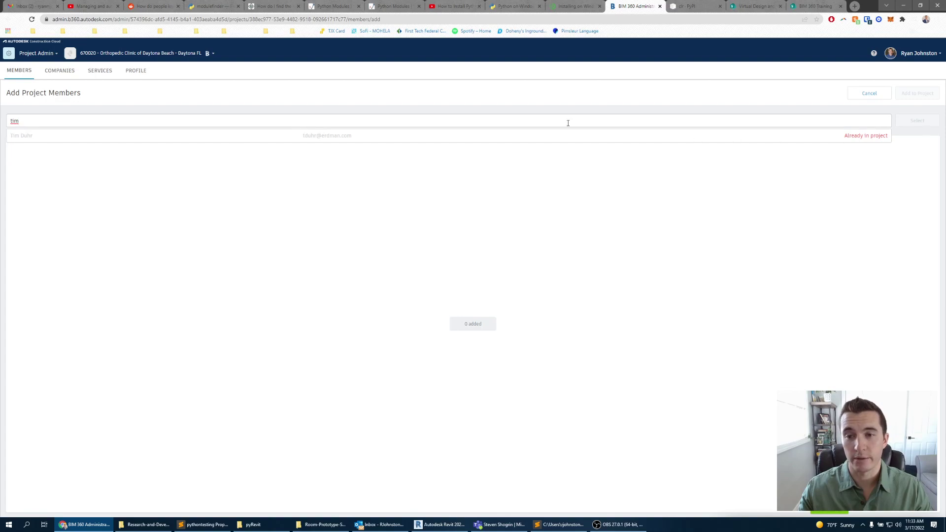
pyautogui.press('BackSpace')
pyautogui.press('BackSpace')
pyautogui.press('BackSpace')
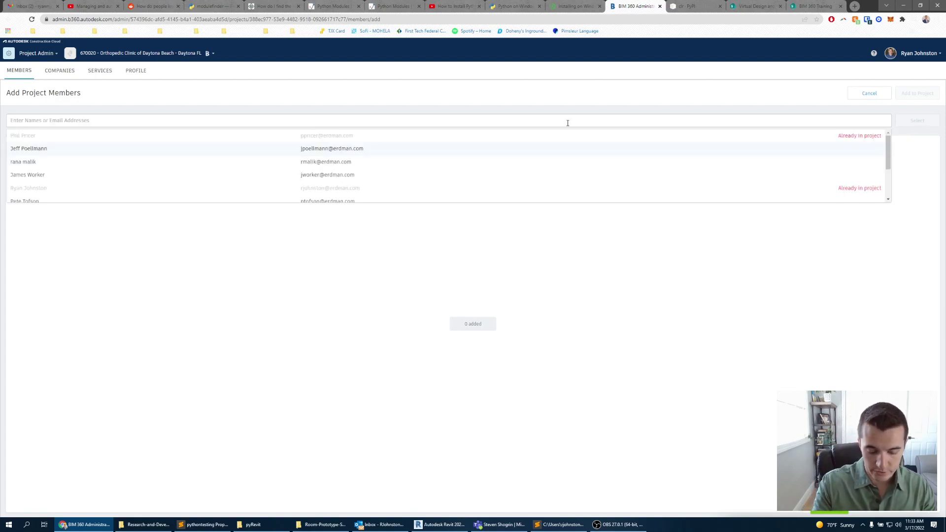
pyautogui.write('kris')
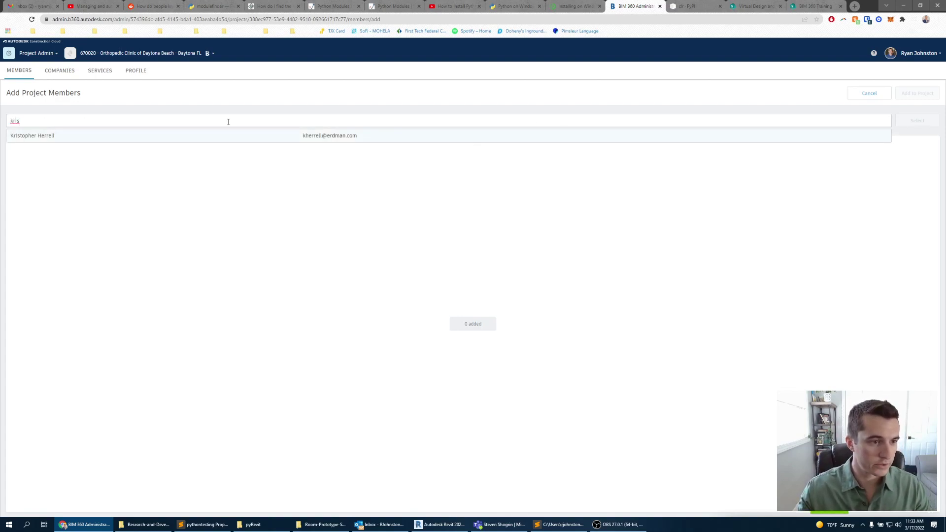
pyautogui.click(47, 137)
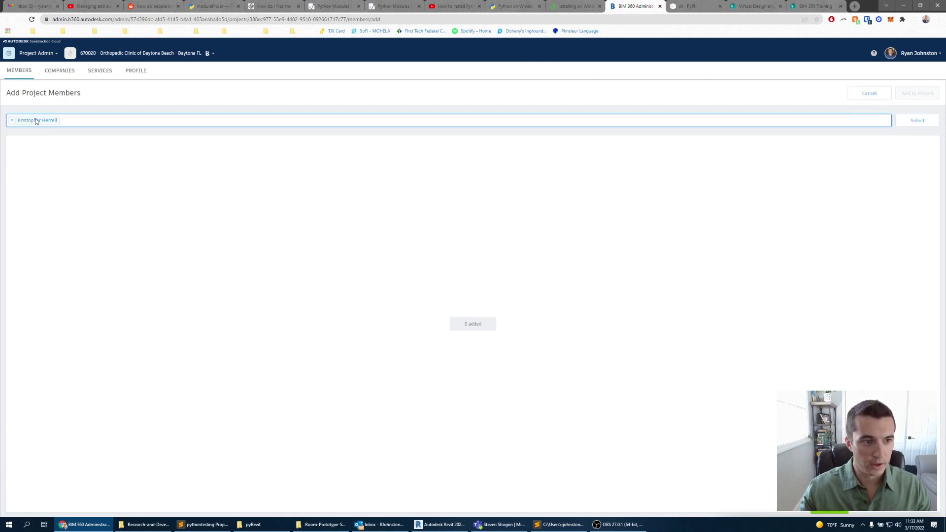
# Add the chosen colleague as a row with company ERDMAN and the Project Manager role
pyautogui.click(918, 119)
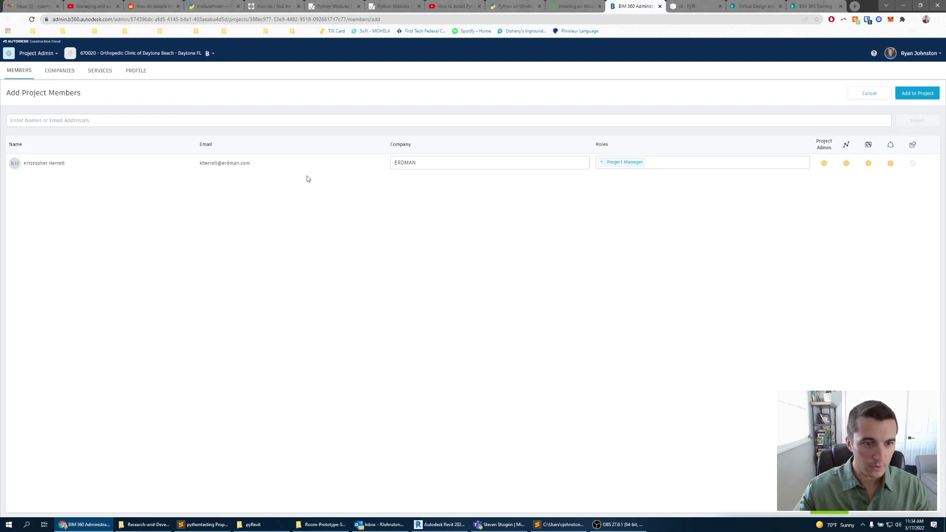